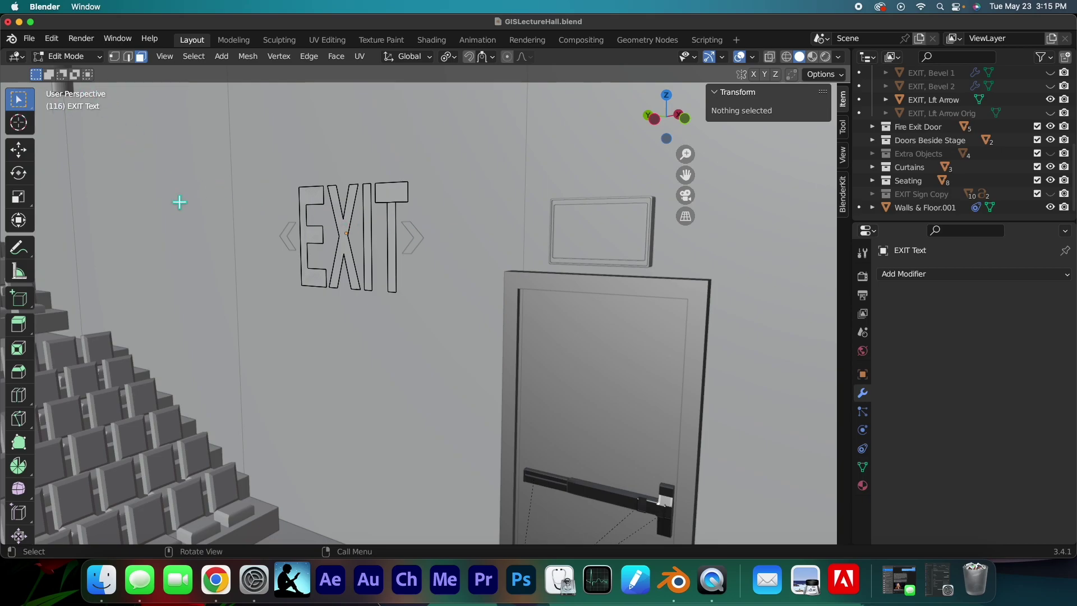
Select the right arrow, the EXIT text and the left arrow together as objects and enter Edit Mode on all three.
{"action": "key", "text": "Tab"}
{"action": "left_click", "coordinate": [94, 53]}
{"action": "left_click", "coordinate": [91, 53]}
{"action": "left_click", "coordinate": [480, 353]}
{"action": "left_click", "coordinate": [418, 241]}
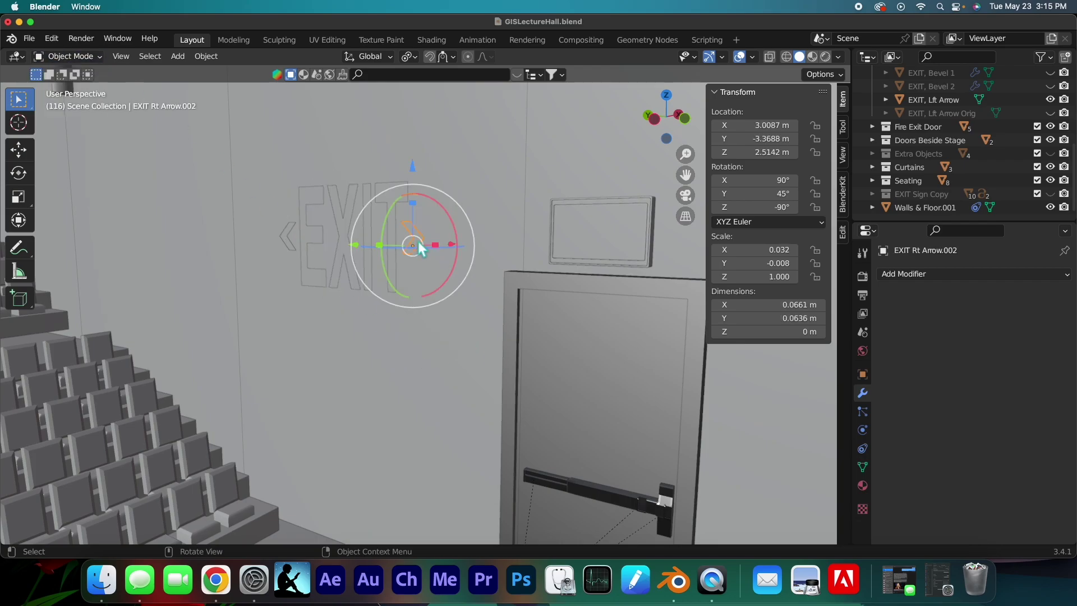
{"action": "left_click", "coordinate": [344, 218], "text": "shift"}
{"action": "left_click", "coordinate": [288, 239], "text": "shift"}
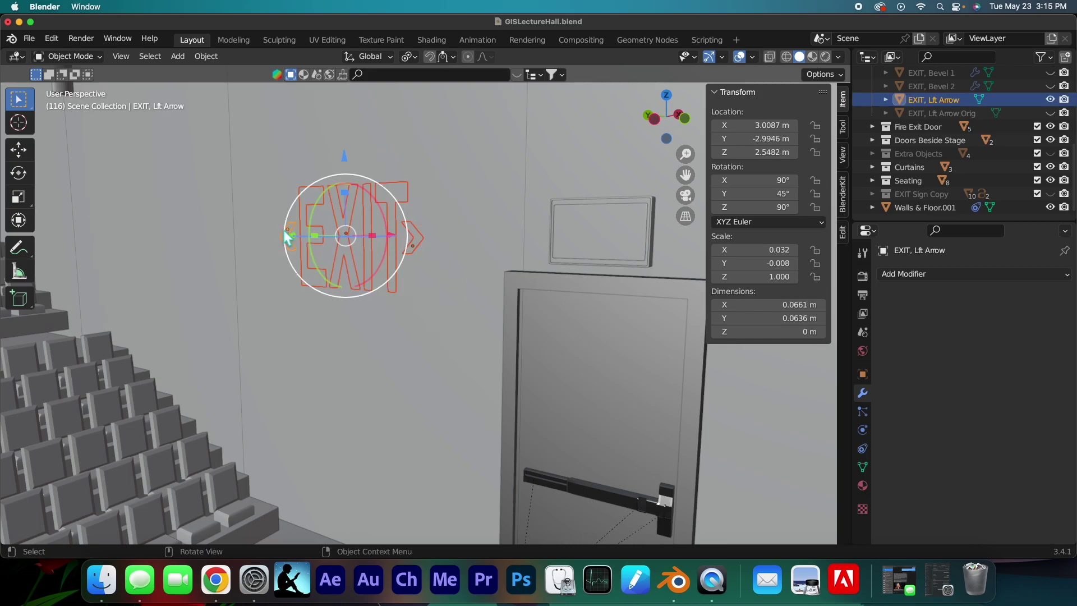
{"action": "key", "text": "Tab"}
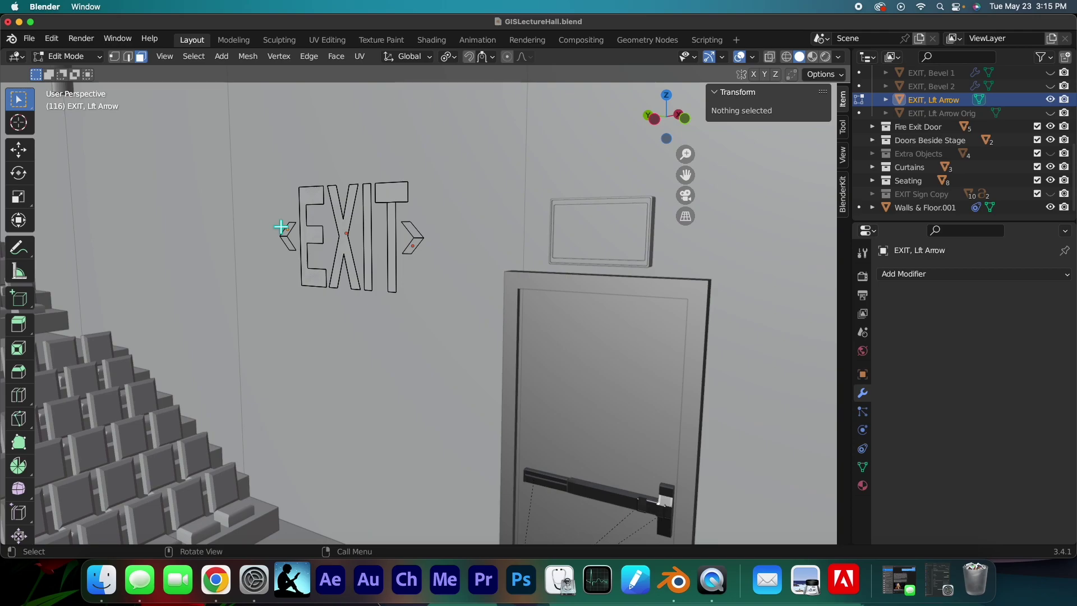
Try extruding all faces of the EXIT letters and arrows along the global X axis by about -0.82 m.
{"action": "left_click", "coordinate": [67, 56]}
{"action": "left_click", "coordinate": [69, 56]}
{"action": "middle_click_drag", "start_coordinate": [353, 156], "coordinate": [382, 159]}
{"action": "middle_click_drag", "start_coordinate": [745, 267], "coordinate": [720, 274], "text": "ctrl"}
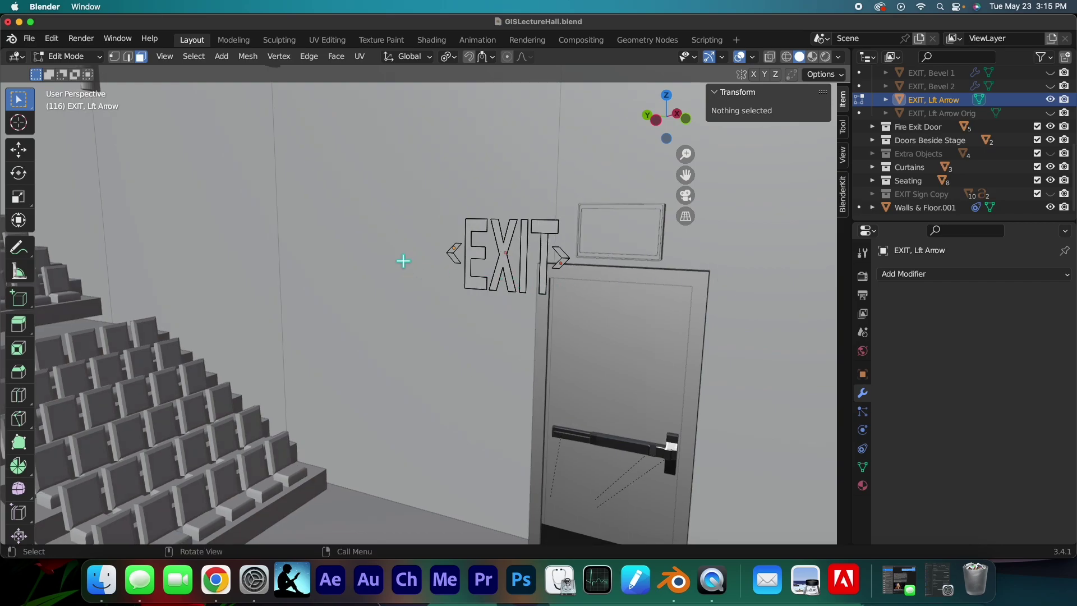
{"action": "key", "text": "a"}
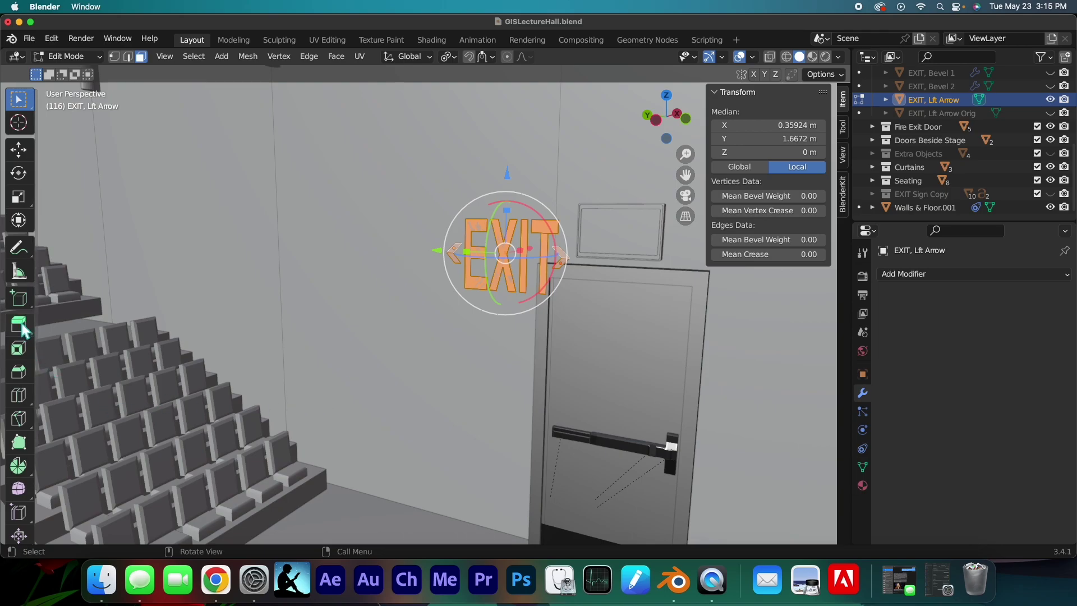
{"action": "key", "text": "e"}
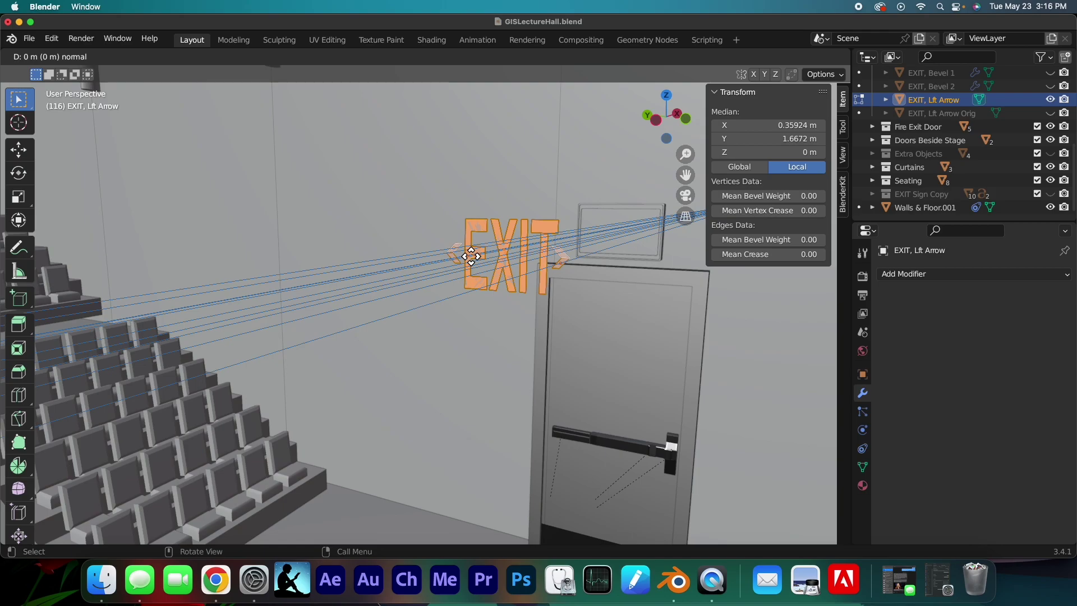
{"action": "key", "text": "x"}
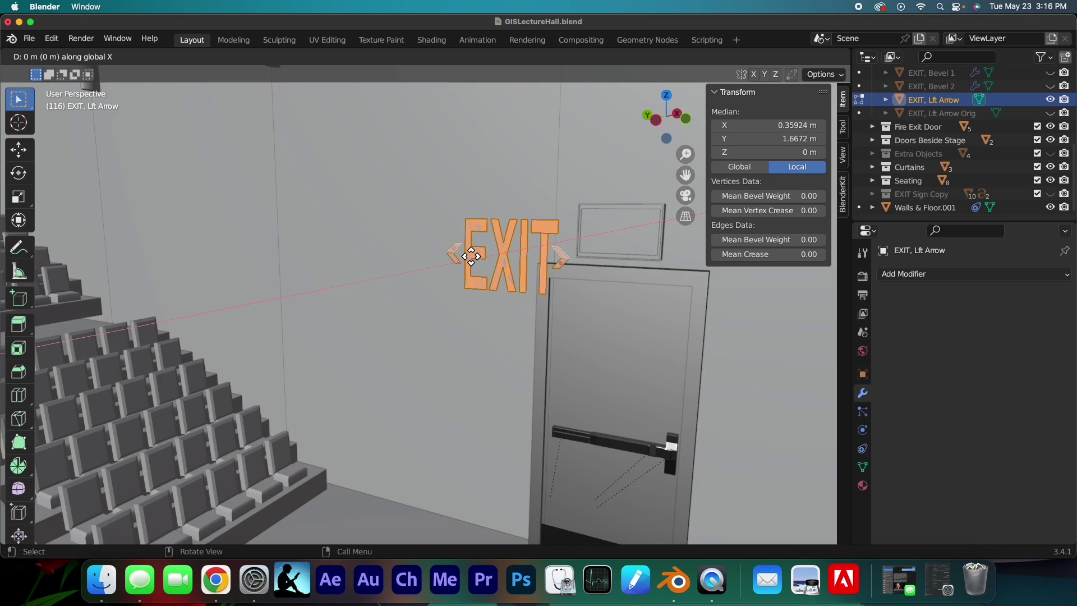
{"action": "key", "text": "y"}
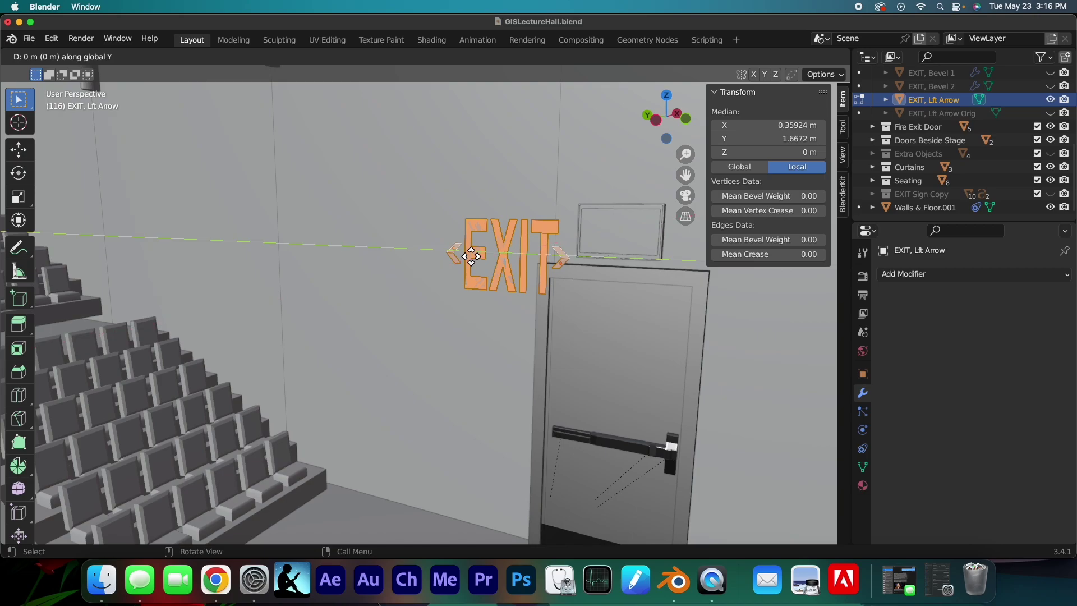
{"action": "key", "text": "z"}
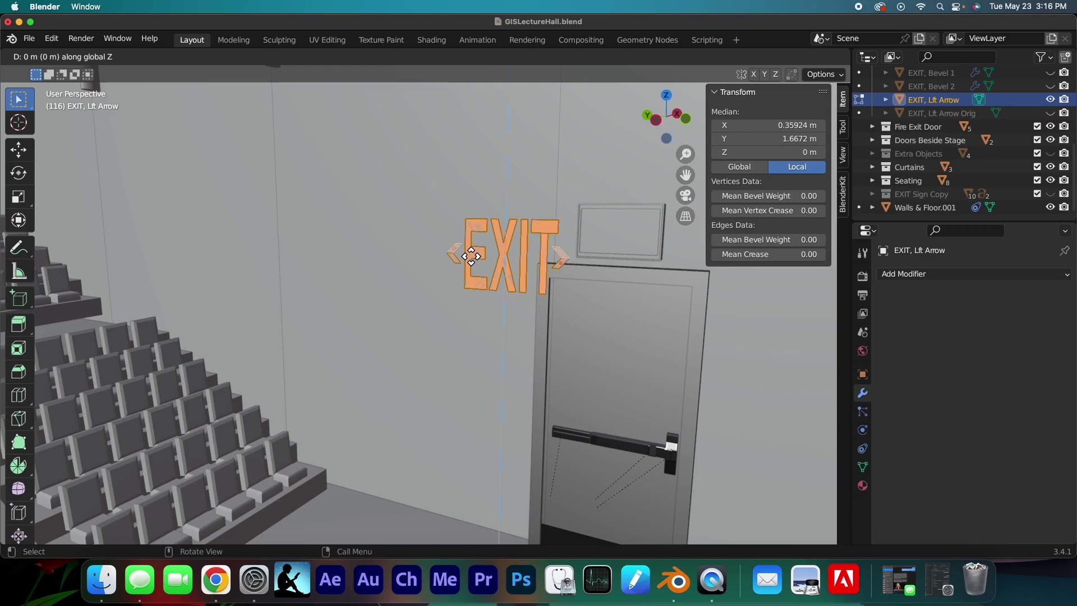
{"action": "key", "text": "x"}
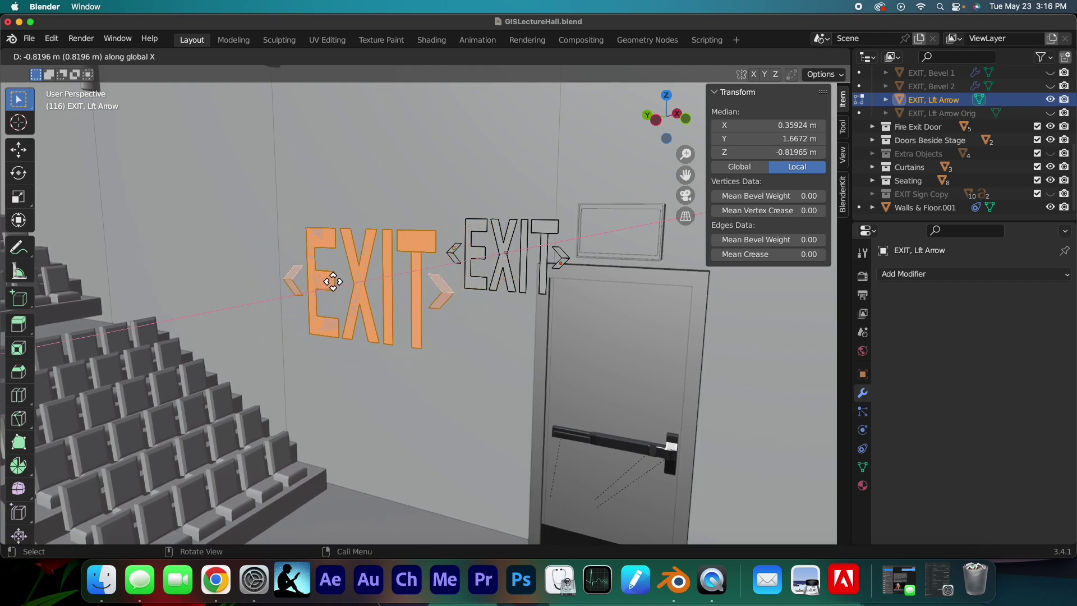
{"action": "key", "text": "Escape"}
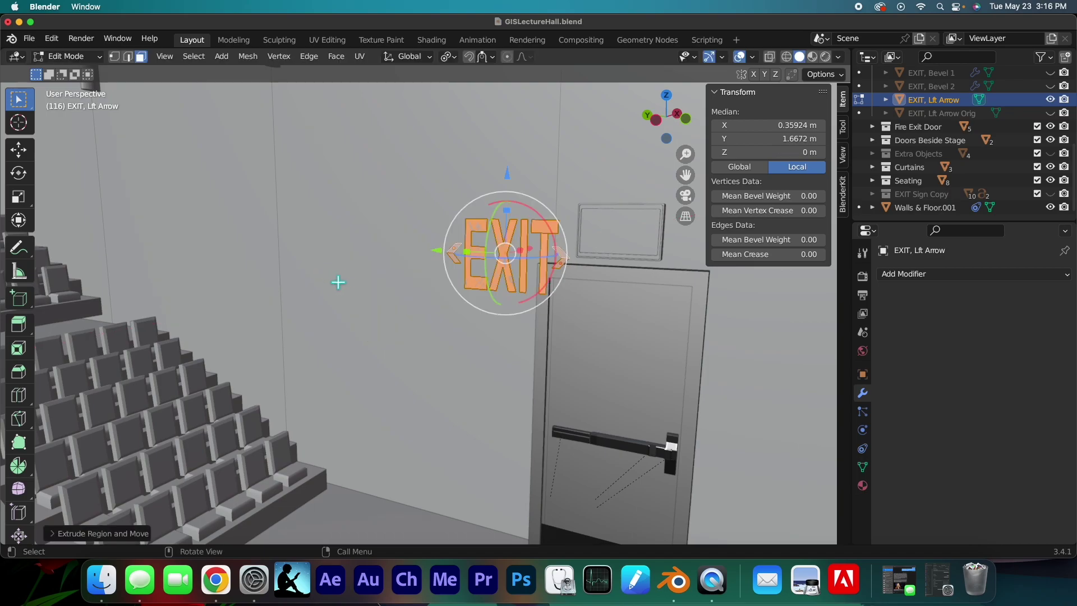
{"action": "left_click", "coordinate": [344, 280]}
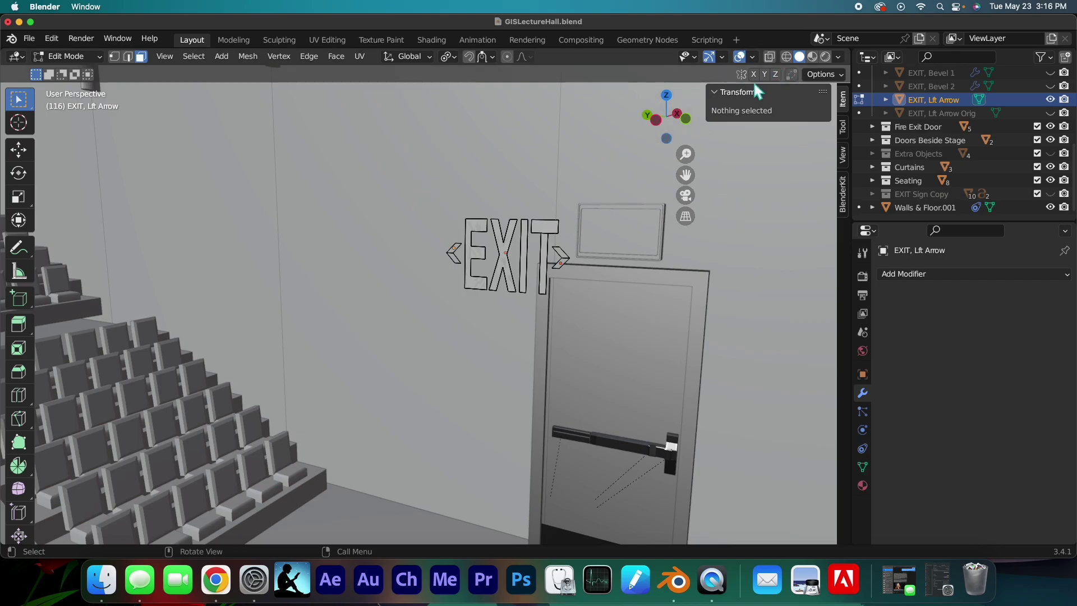
Box-select all faces of the EXIT letters and arrows with X-ray display on, and return to the solid display.
{"action": "left_click", "coordinate": [771, 57]}
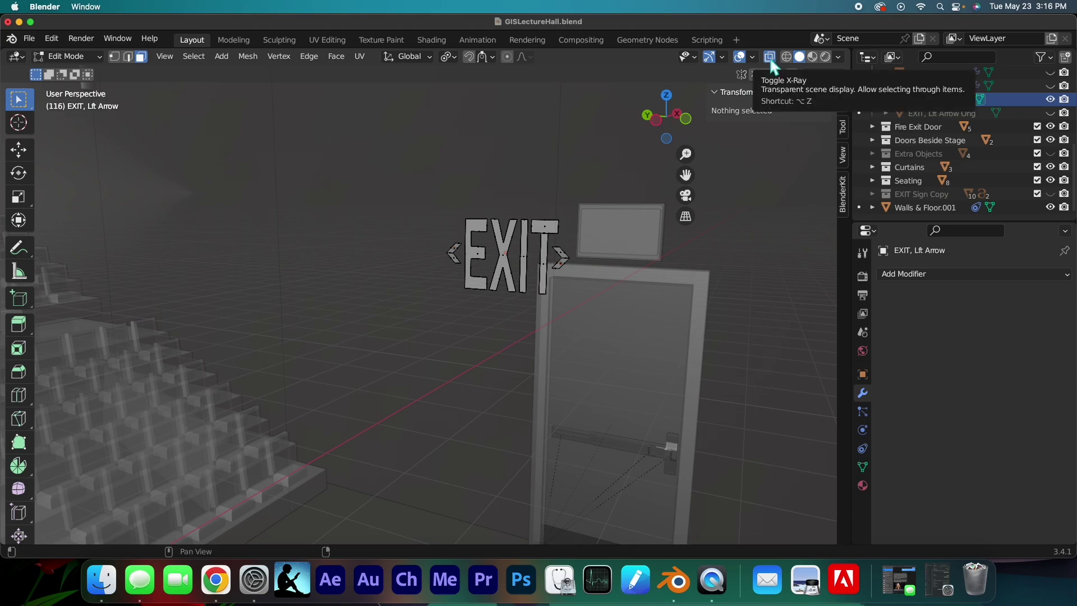
{"action": "key", "text": "b"}
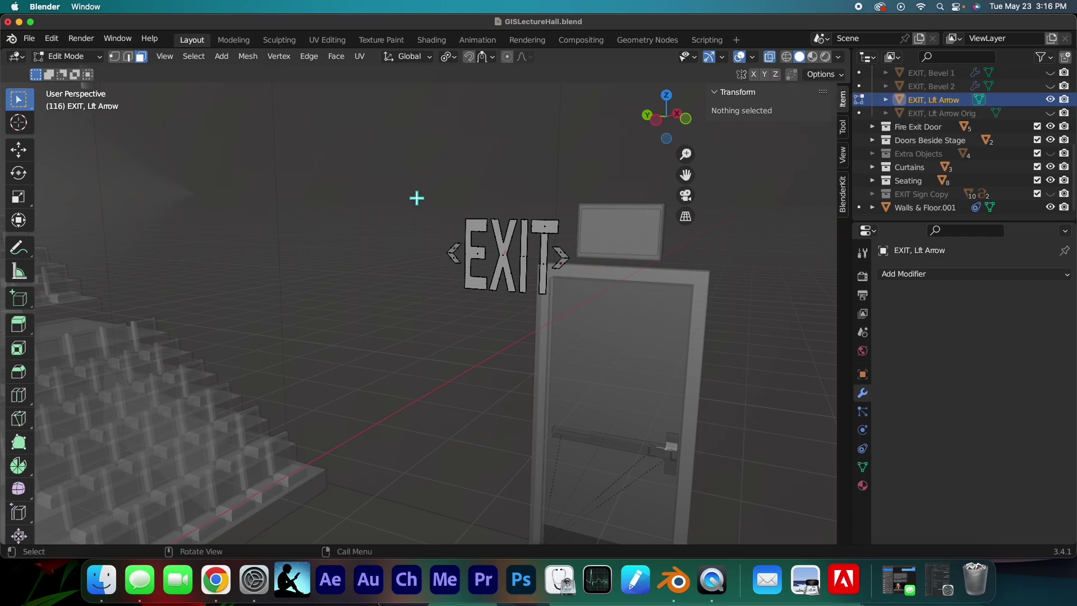
{"action": "left_click_drag", "start_coordinate": [455, 252], "coordinate": [568, 292]}
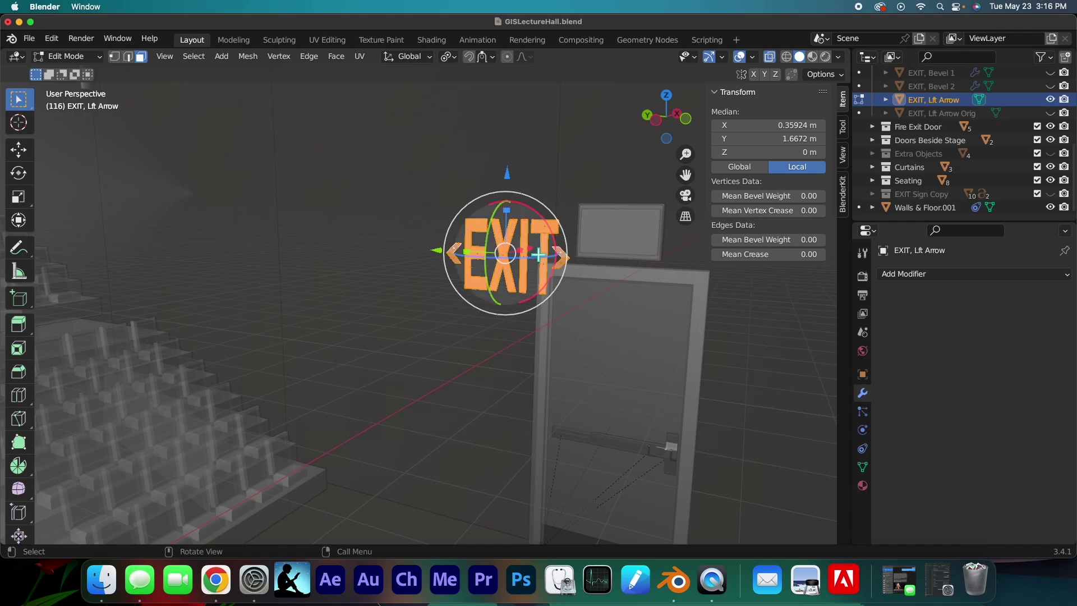
{"action": "middle_click_drag", "start_coordinate": [486, 250], "coordinate": [566, 230]}
{"action": "scroll", "coordinate": [450, 260], "scroll_direction": "down", "scroll_amount": 4}
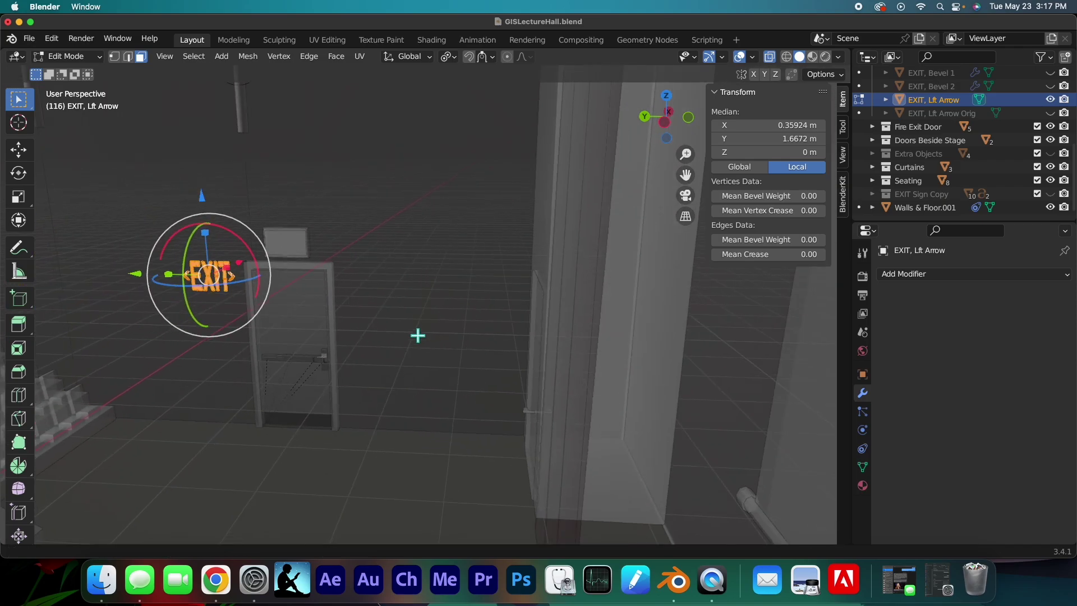
{"action": "scroll", "coordinate": [213, 292], "scroll_direction": "up", "scroll_amount": 5}
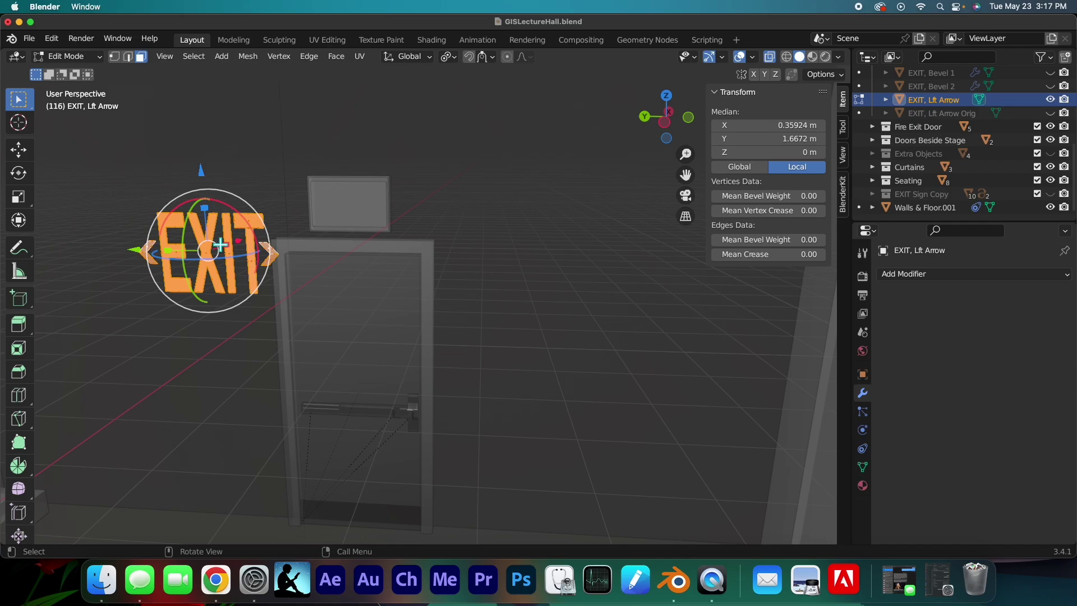
{"action": "left_click", "coordinate": [769, 57]}
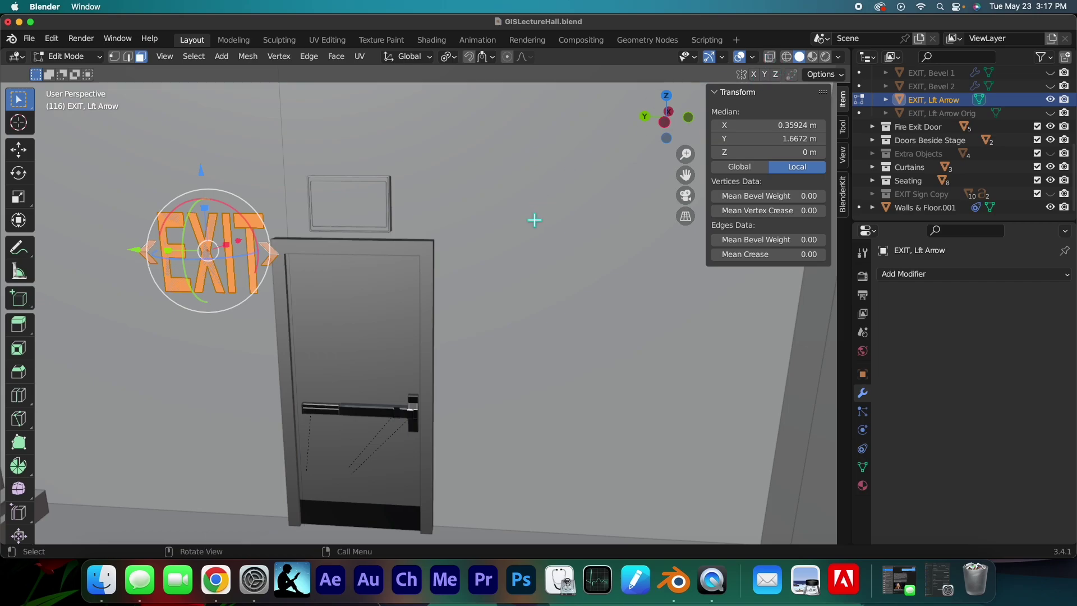
Box-select the faces of the EXIT letters and both arrows in solid display and extrude them.
{"action": "left_click", "coordinate": [116, 180]}
{"action": "left_click_drag", "start_coordinate": [107, 194], "coordinate": [317, 319]}
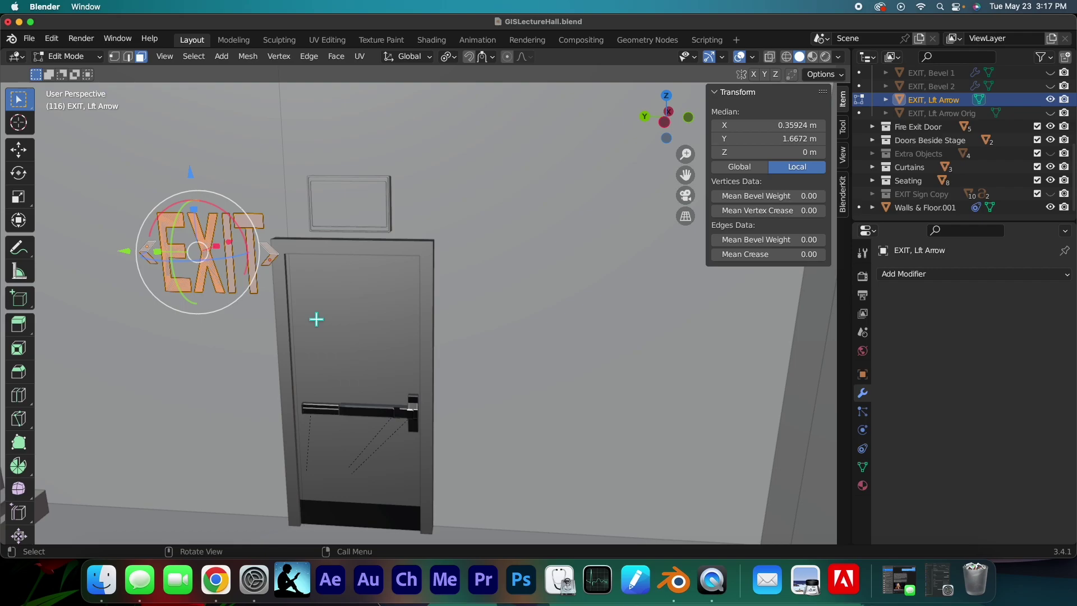
{"action": "left_click", "coordinate": [275, 322]}
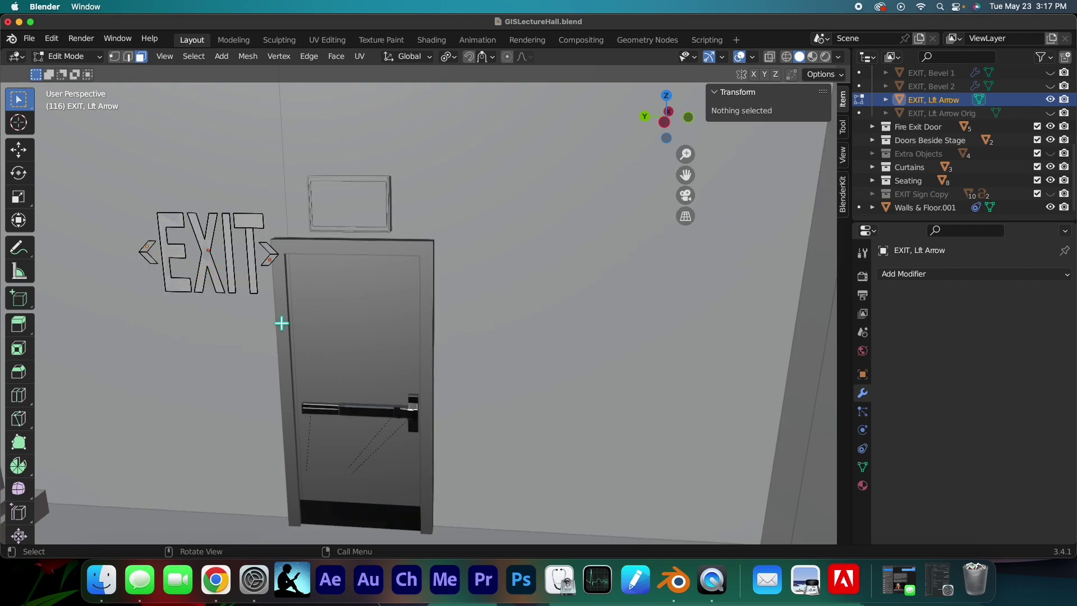
{"action": "left_click_drag", "start_coordinate": [122, 187], "coordinate": [335, 341]}
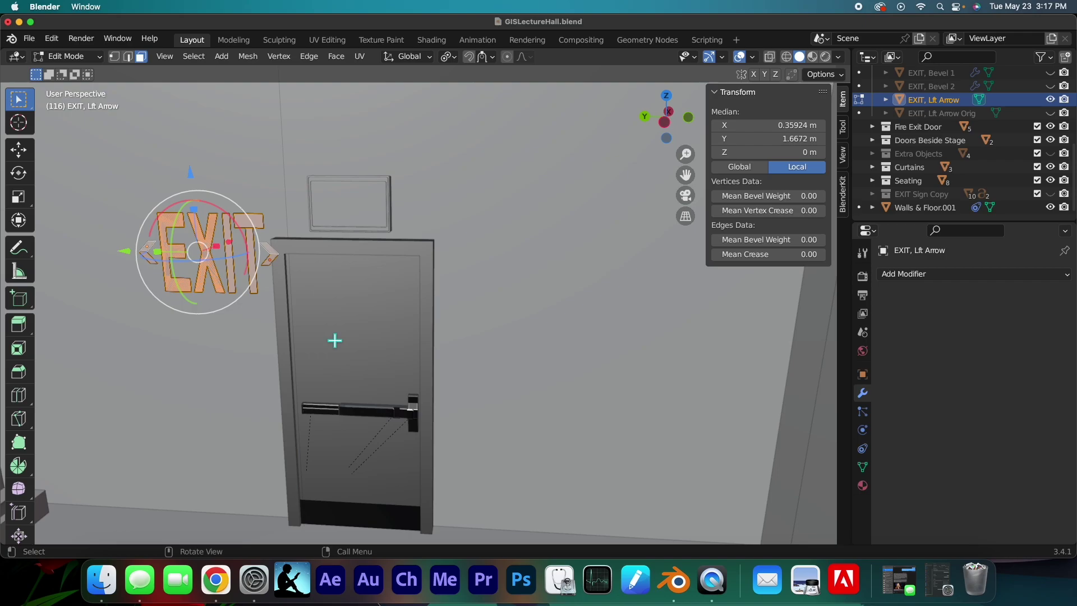
{"action": "left_click", "coordinate": [665, 123]}
{"action": "left_click", "coordinate": [443, 210]}
{"action": "left_click_drag", "start_coordinate": [314, 176], "coordinate": [411, 265]}
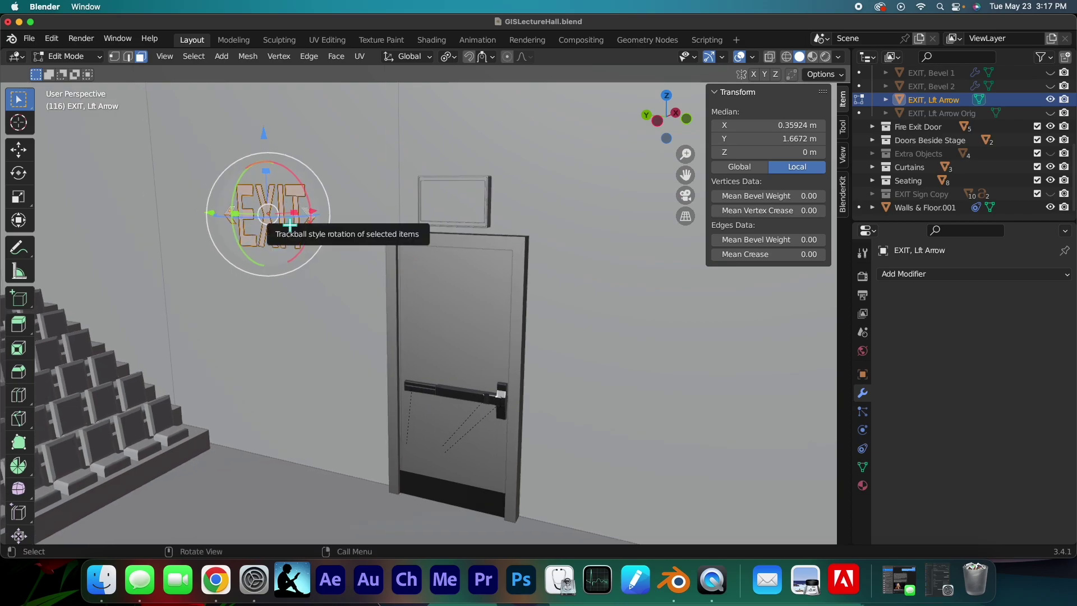
{"action": "key", "text": "e"}
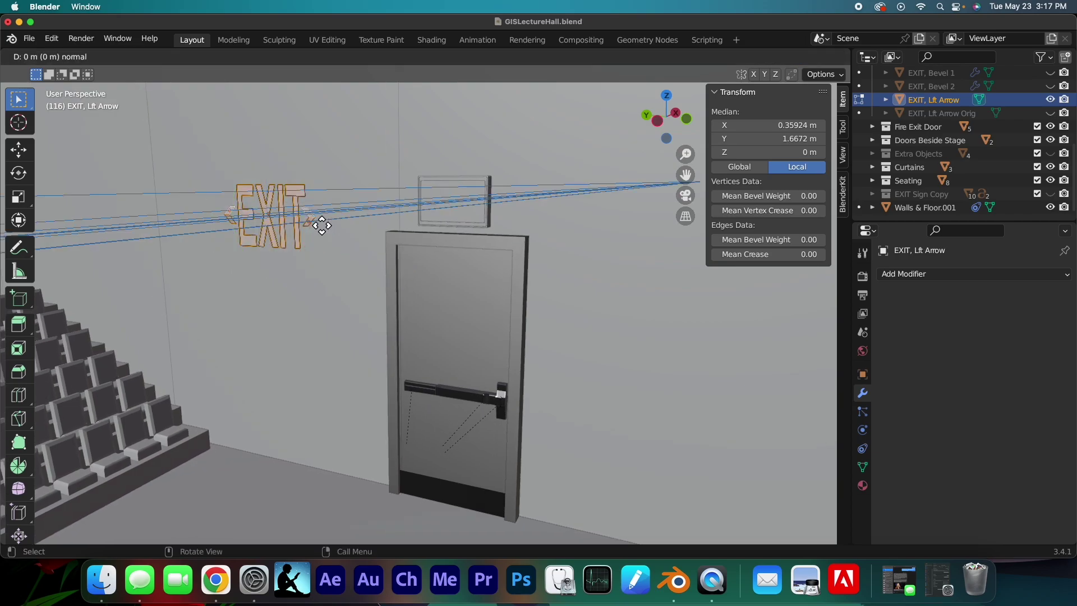